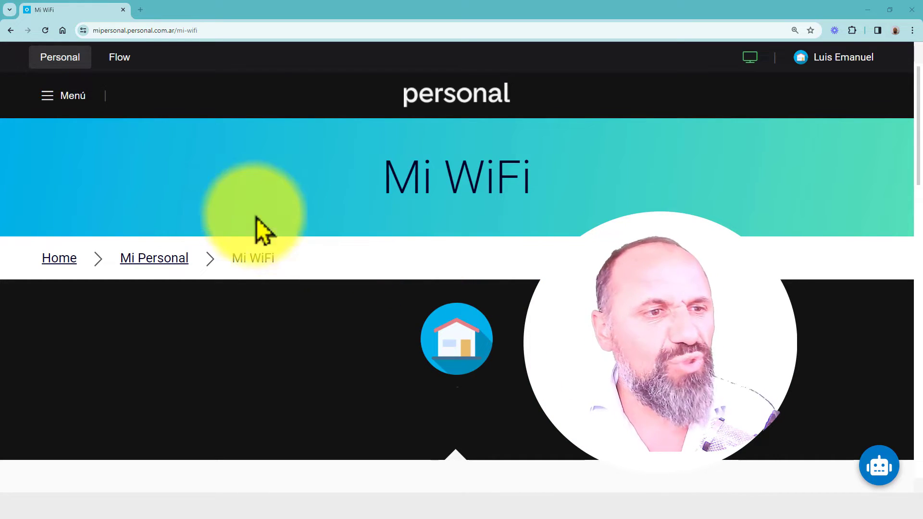
Step: Go to the Mi WiFi section of Mi Cuenta and open the Administrar mi red page for the modem
left_click(68, 97)
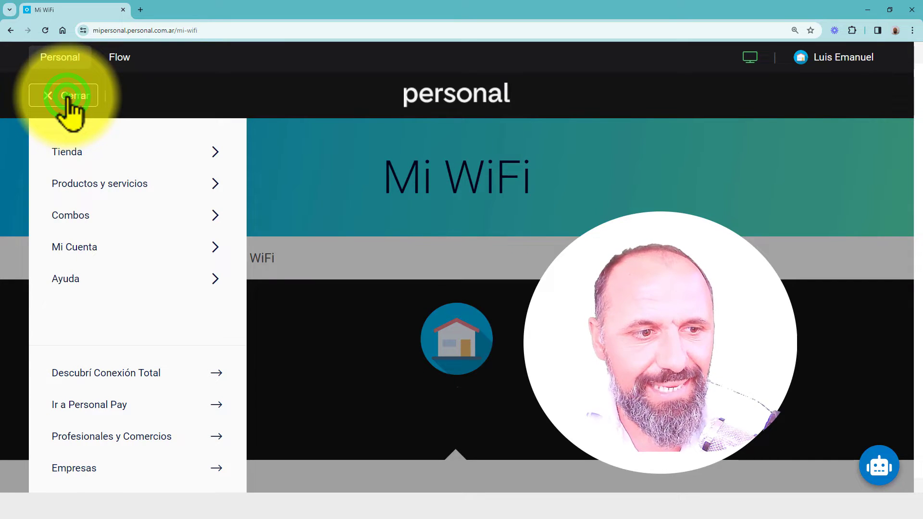
left_click(219, 261)
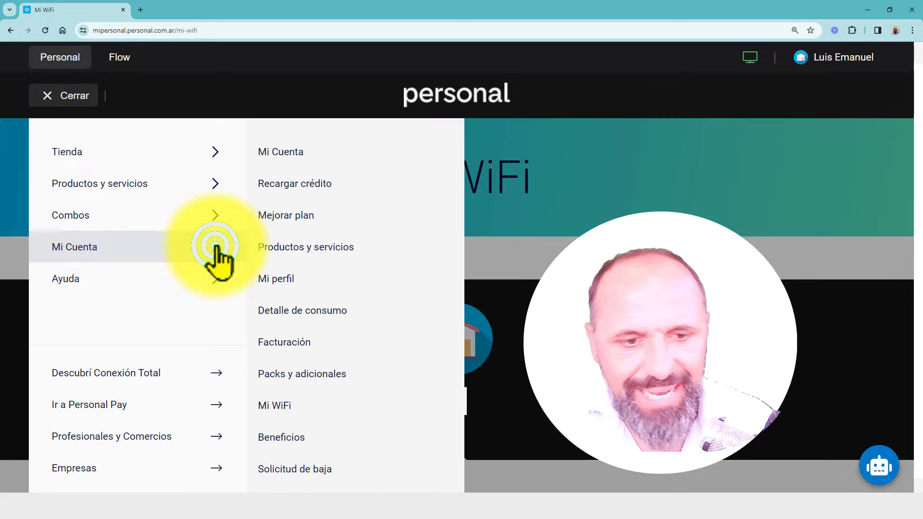
left_click(336, 405)
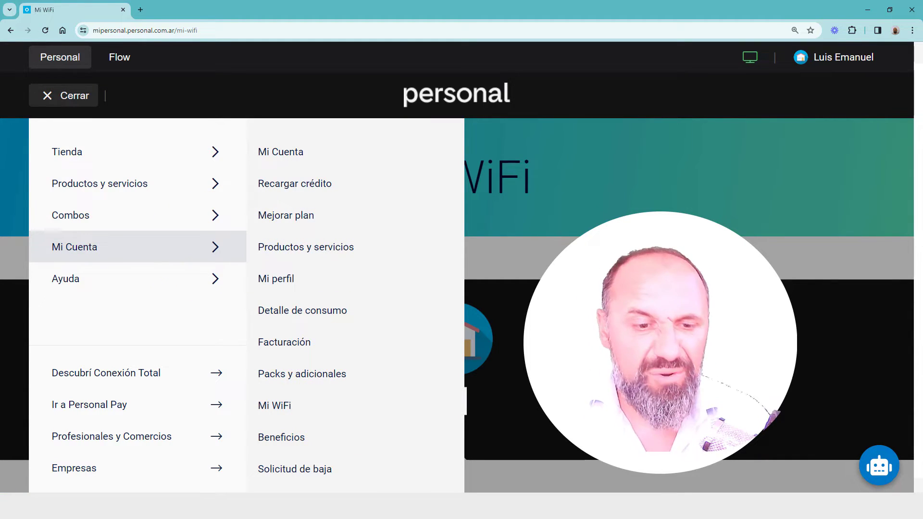
left_click(310, 409)
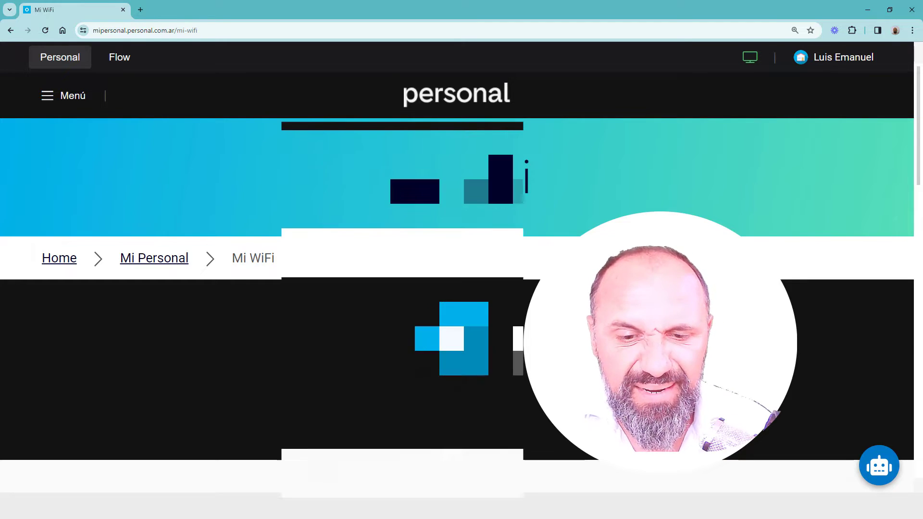
scroll(457, 308, "down", 2)
scroll(456, 307, "down", 7)
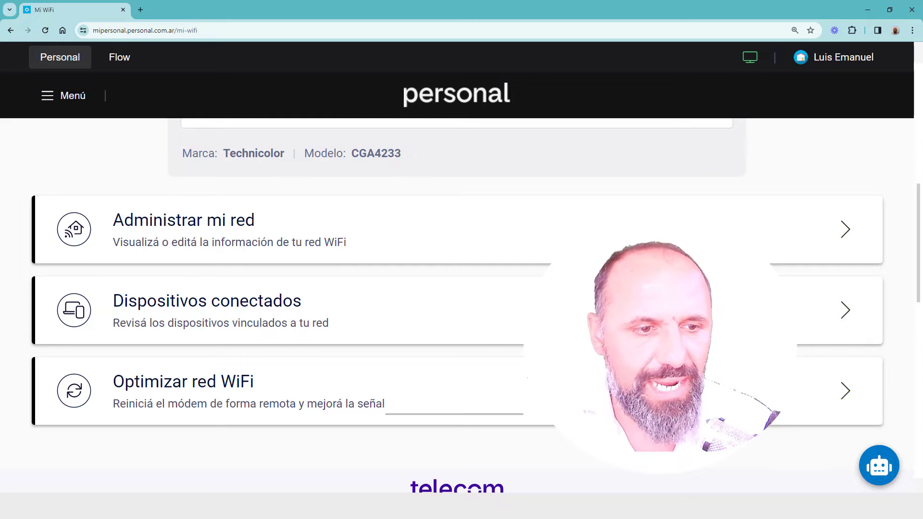
left_click(246, 222)
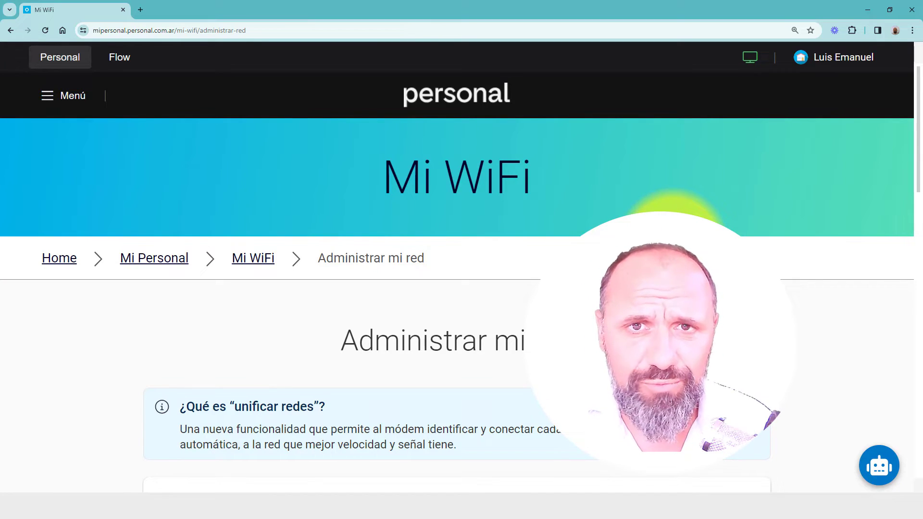
Step: Request unification of the 2.4 GHz and 5.8 GHz WiFi networks and accept the notice about reconfiguring devices
scroll(457, 288, "down", 1)
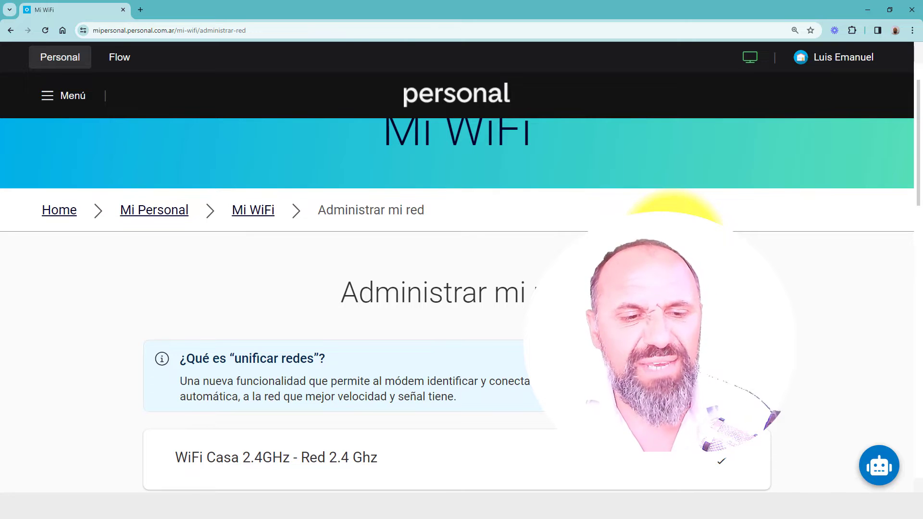
scroll(457, 288, "down", 4)
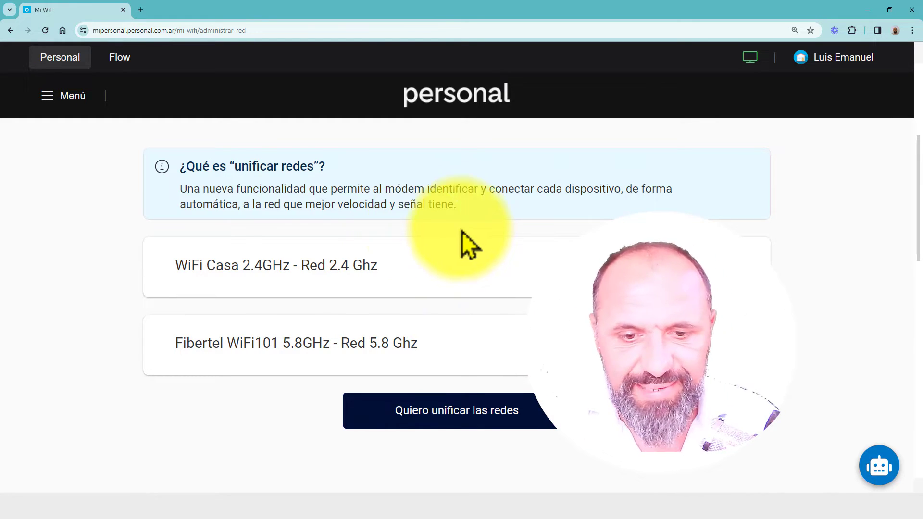
left_click(502, 409)
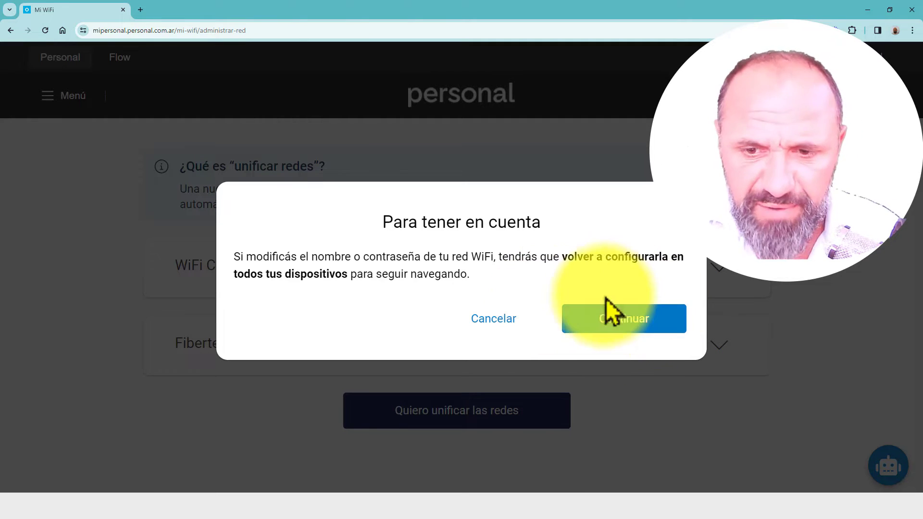
left_click(609, 329)
Step: Name the unified network Mar, then enter and confirm its new WiFi password
scroll(522, 330, "down", 2)
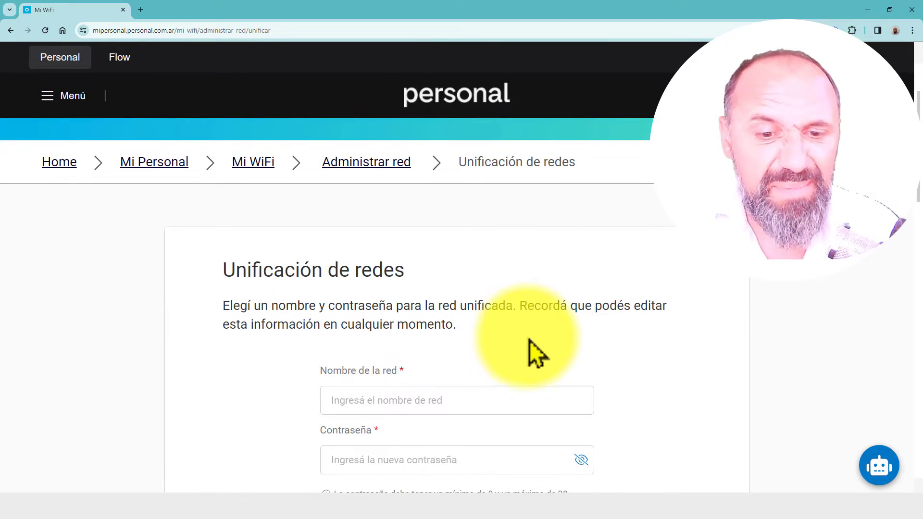
scroll(481, 346, "down", 1)
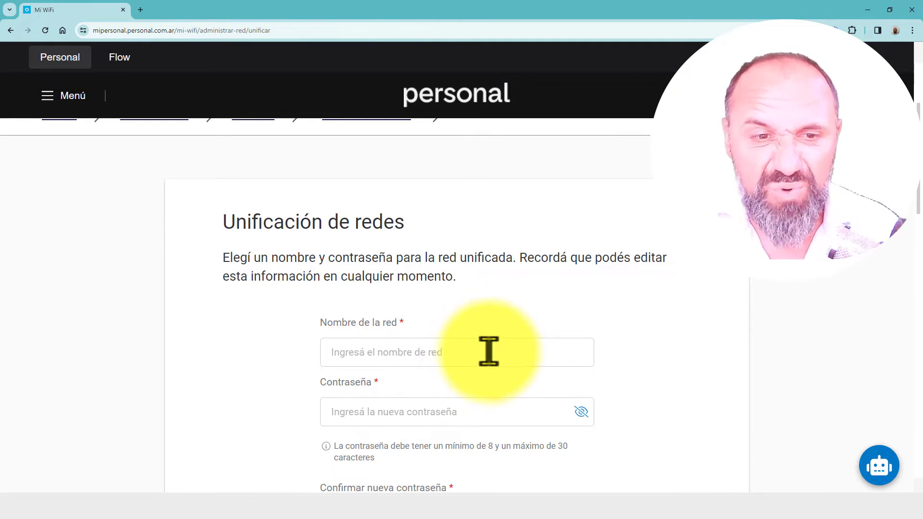
scroll(481, 354, "down", 1)
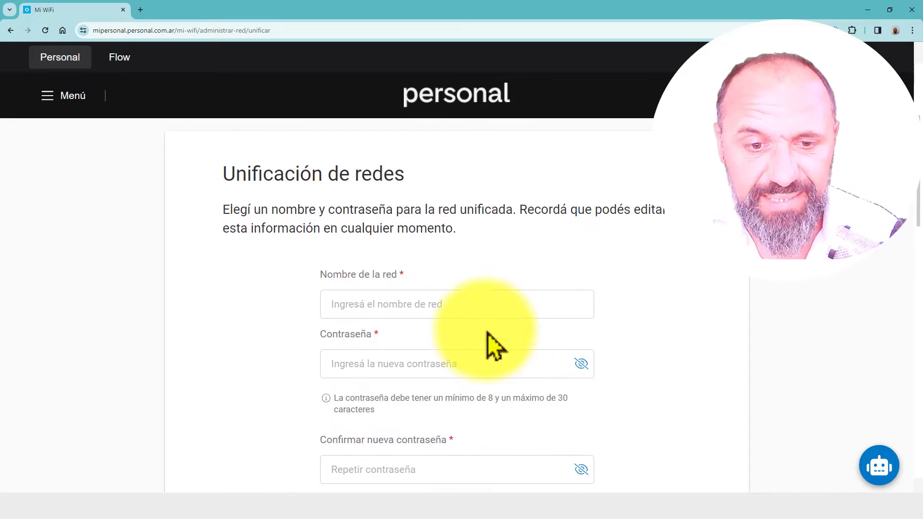
left_click(457, 311)
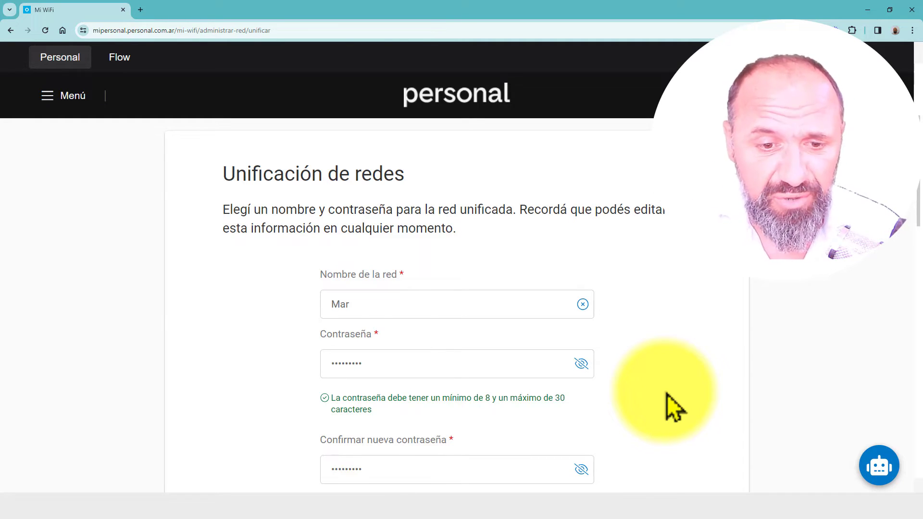
Step: Try adding a special character to the end of the unified network's password
left_click(471, 362)
type("!")
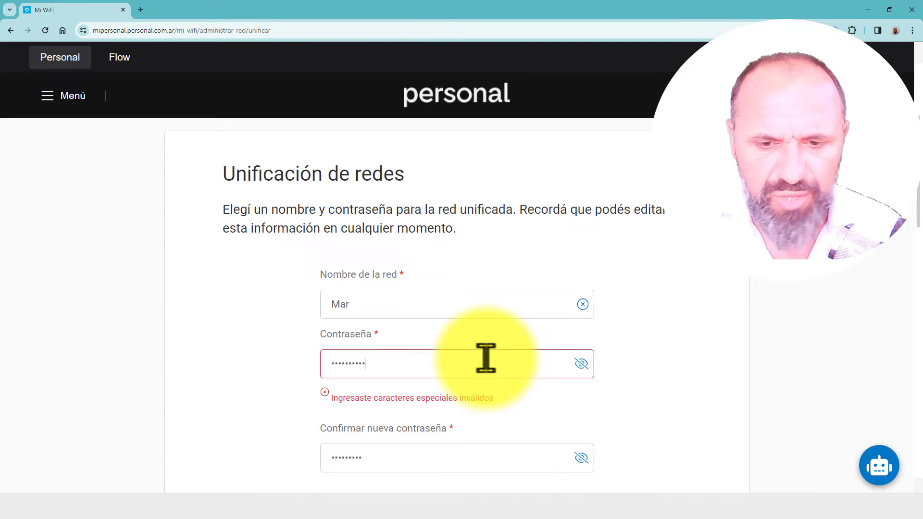
key("BackSpace")
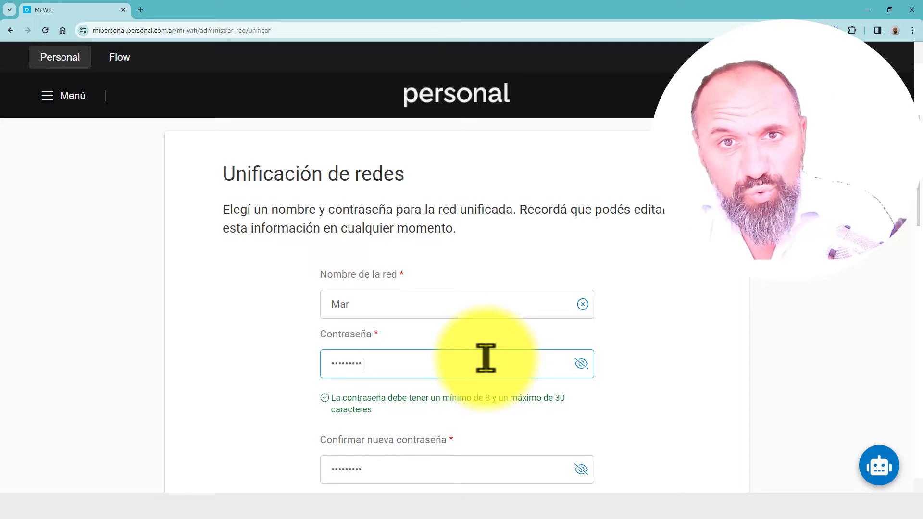
Step: Submit the network unification form and acknowledge the notice that unification is in process
scroll(423, 236, "down", 2)
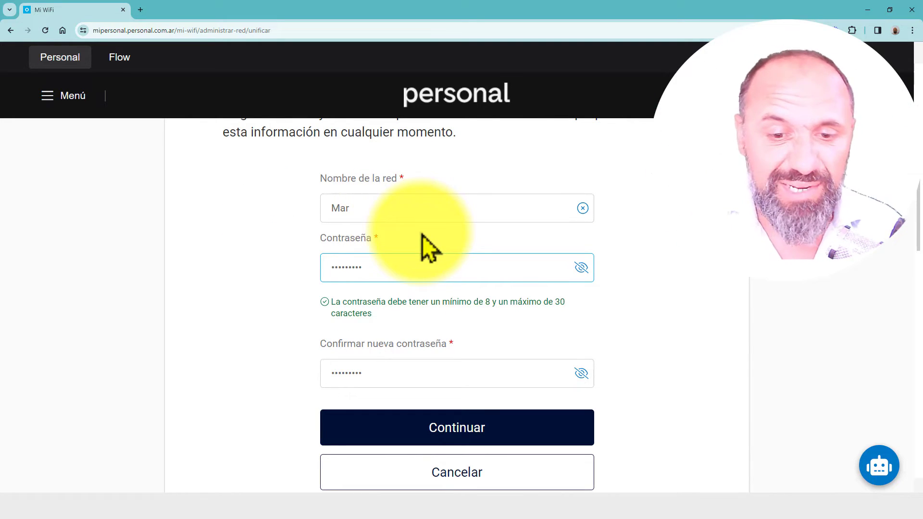
left_click(453, 430)
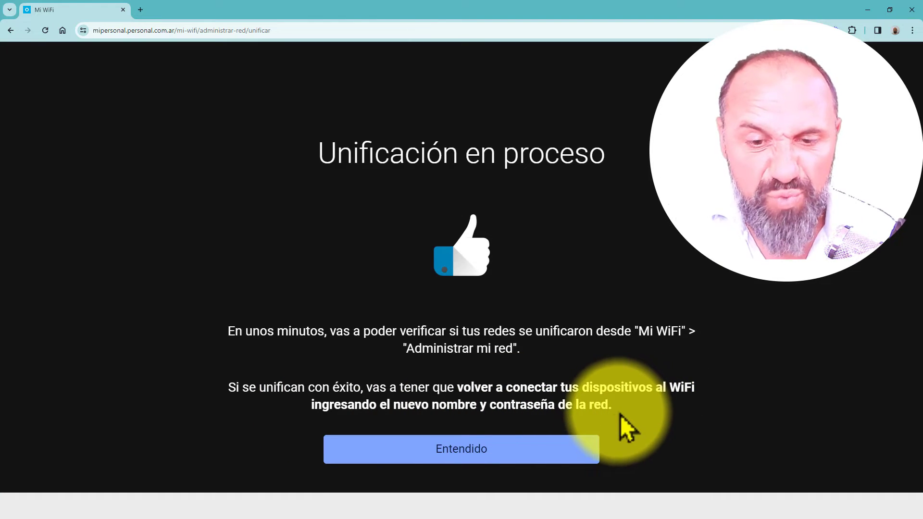
left_click(506, 451)
Step: Reopen Administrar mi red from the Mi WiFi section of Mi Cuenta to check the unified network
left_click(56, 93)
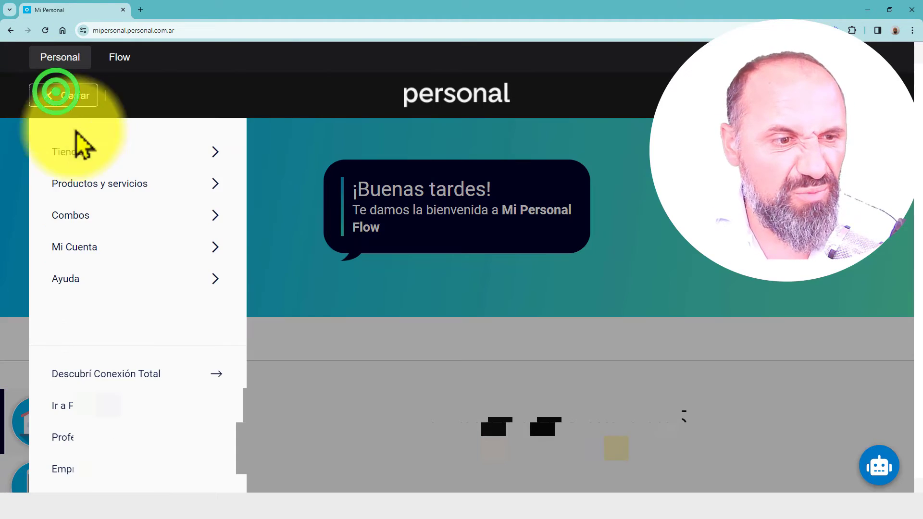
left_click(212, 247)
left_click(340, 406)
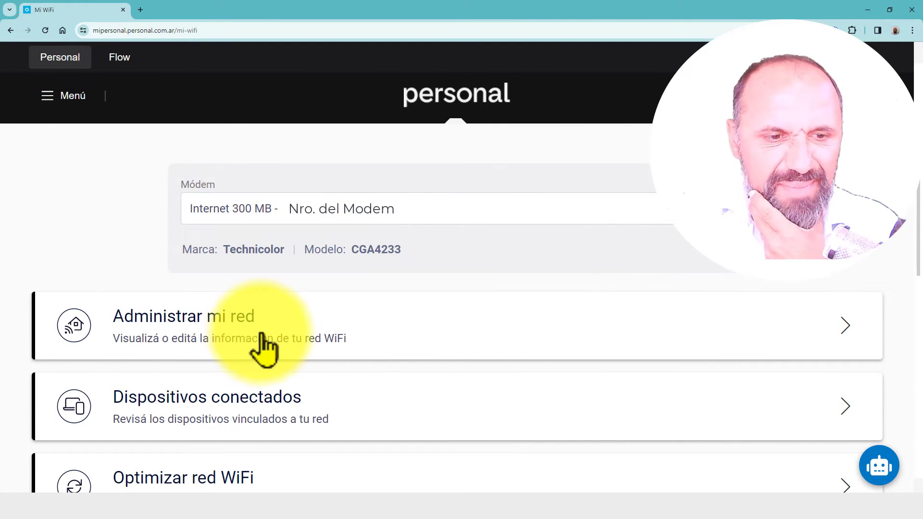
left_click(252, 332)
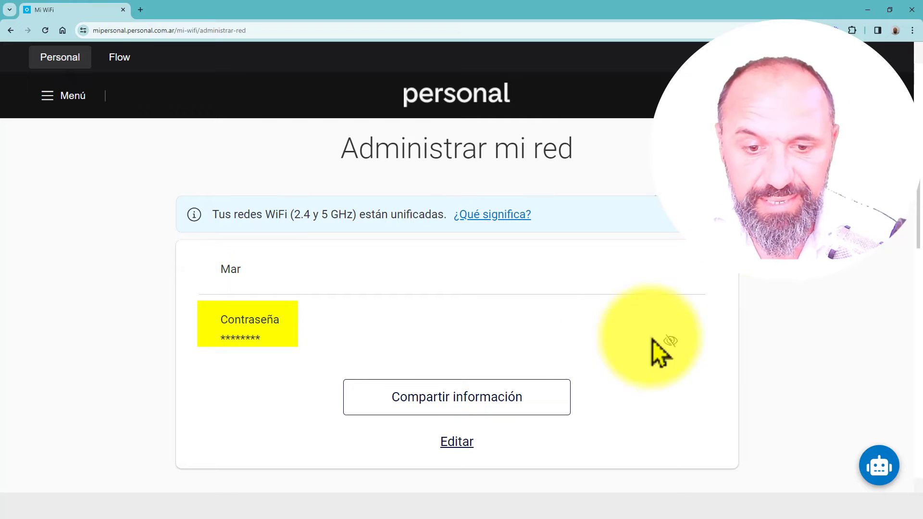
Step: Open the unified network's sharing information and examine its name, password and QR code
left_click(495, 401)
scroll(673, 315, "down", 3)
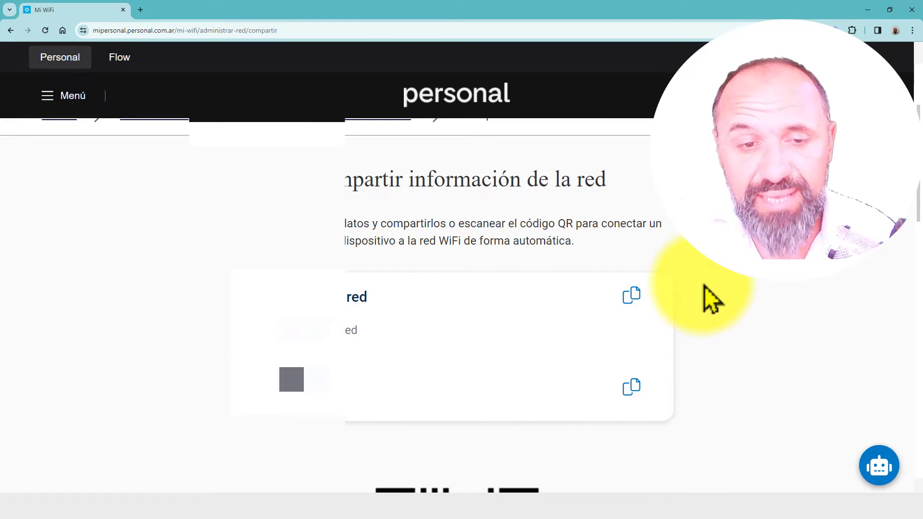
scroll(705, 286, "down", 2)
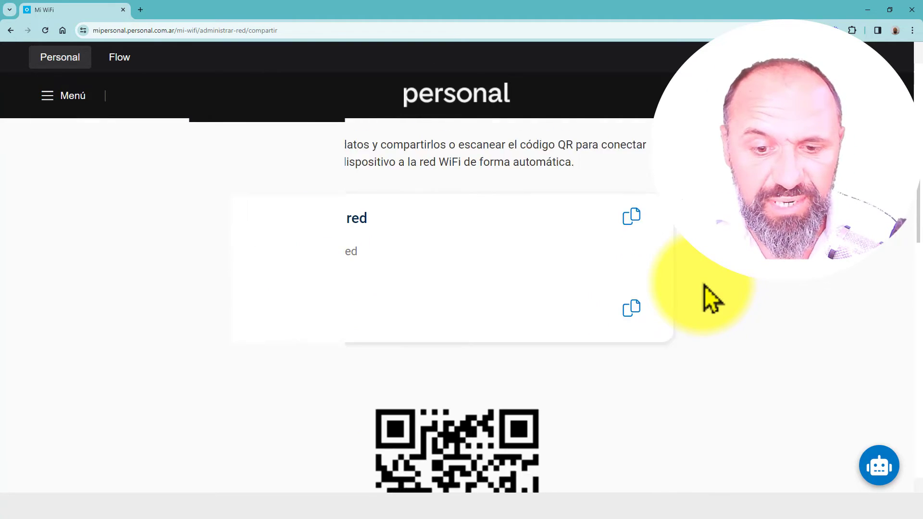
scroll(705, 286, "down", 3)
scroll(632, 272, "down", 1)
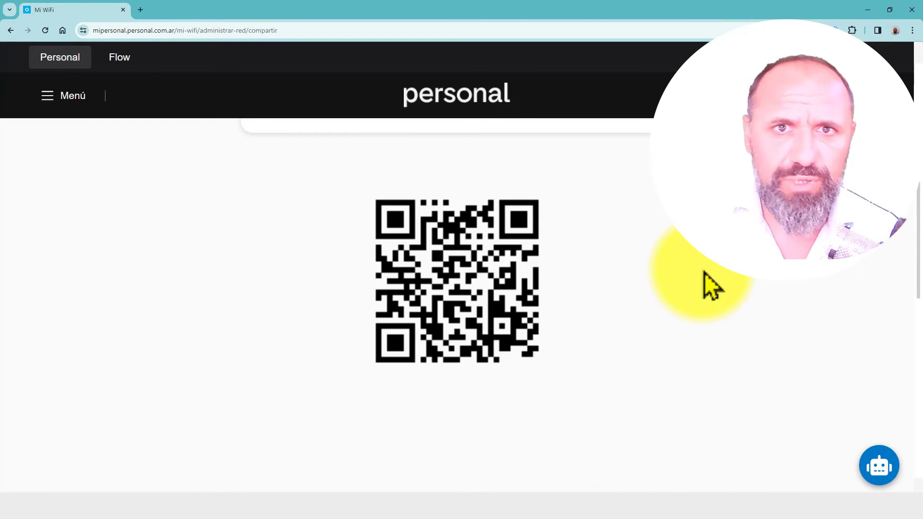
Step: Return from the sharing information to Administrar mi red and review the unified network's details
scroll(705, 272, "up", 2)
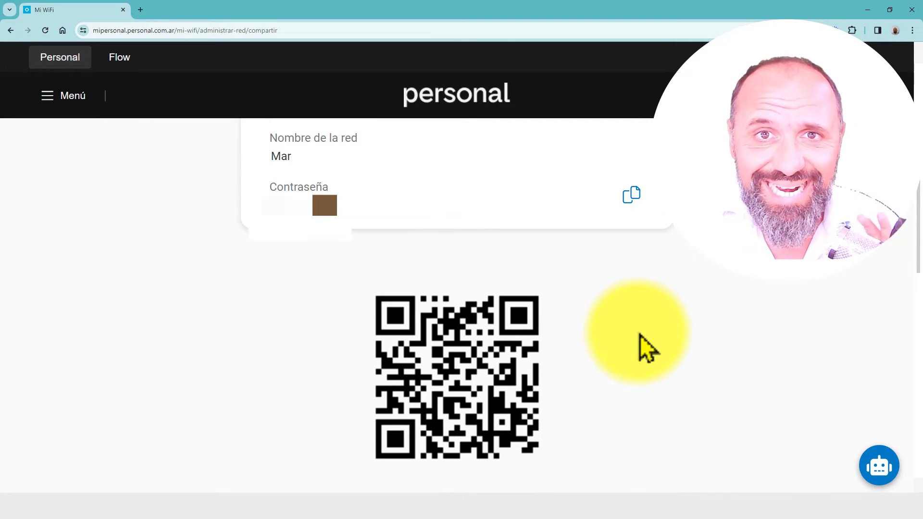
scroll(639, 342, "up", 5)
left_click(387, 257)
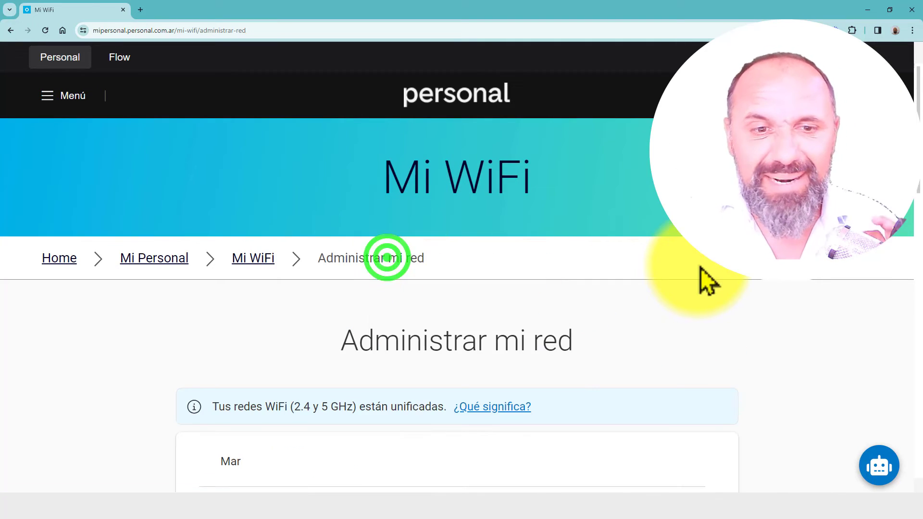
scroll(697, 270, "down", 4)
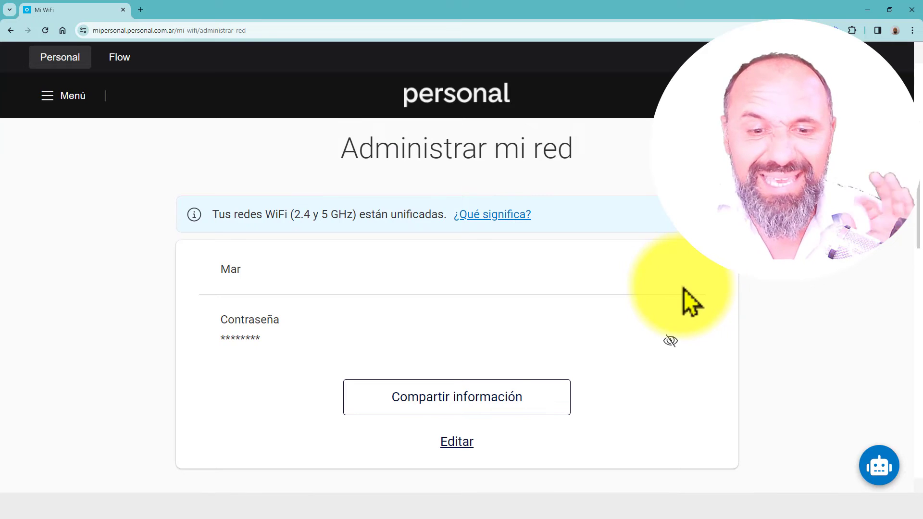